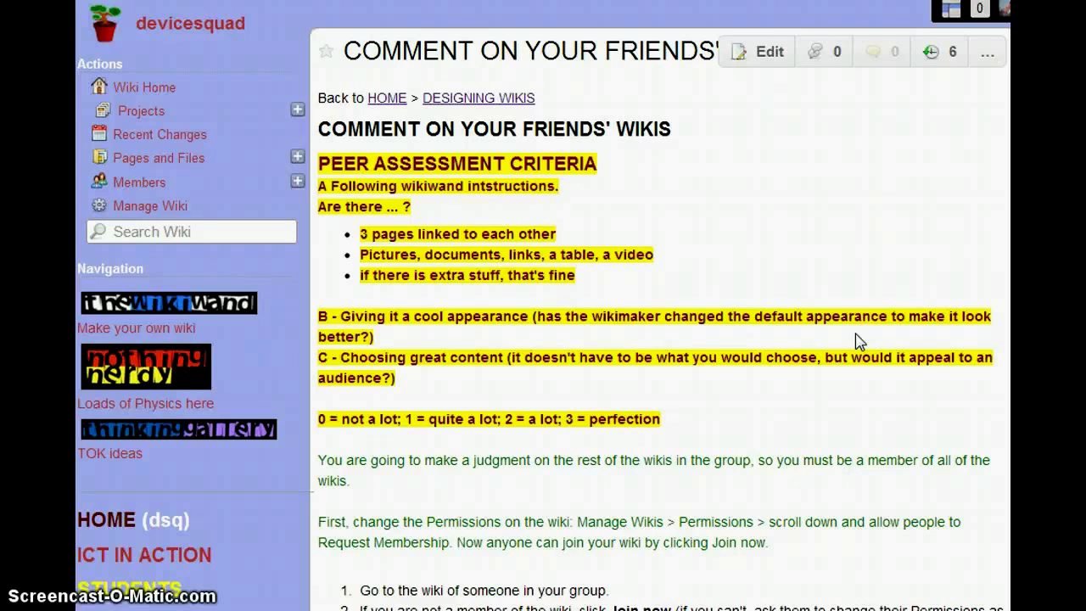
Review peer assessment criteria A, B and C and the 0 to 3 grading scale on the wiki page.
click(747, 243)
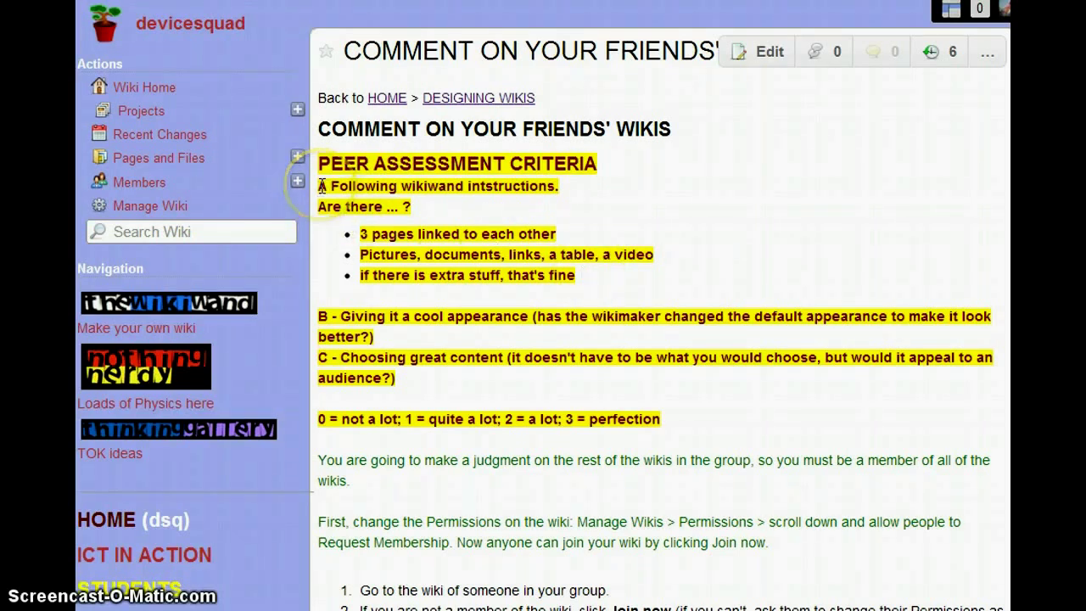
drag(322, 185, 723, 267)
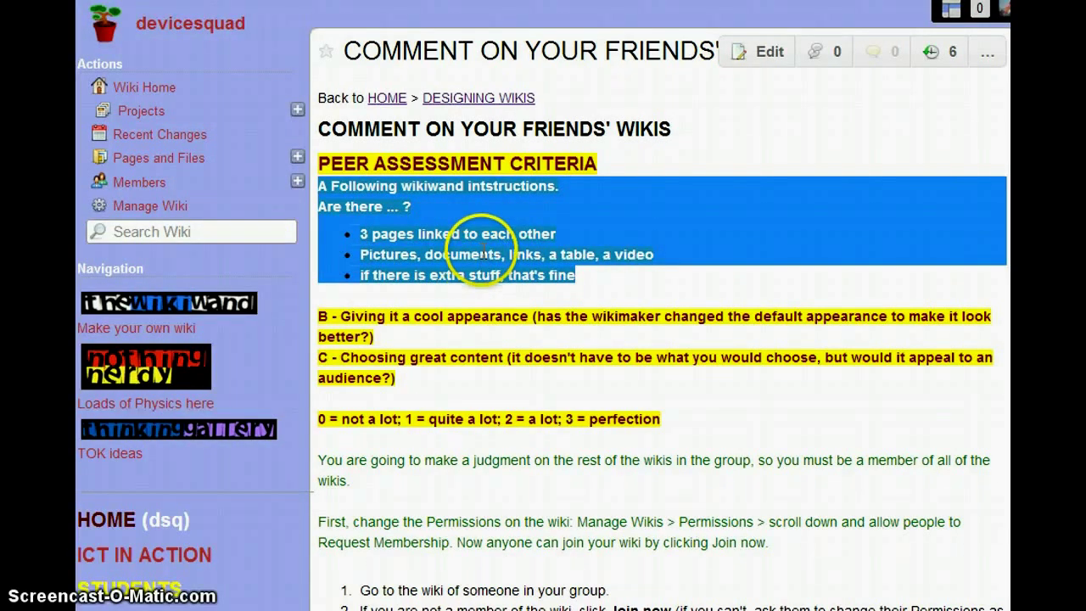
drag(322, 316, 407, 339)
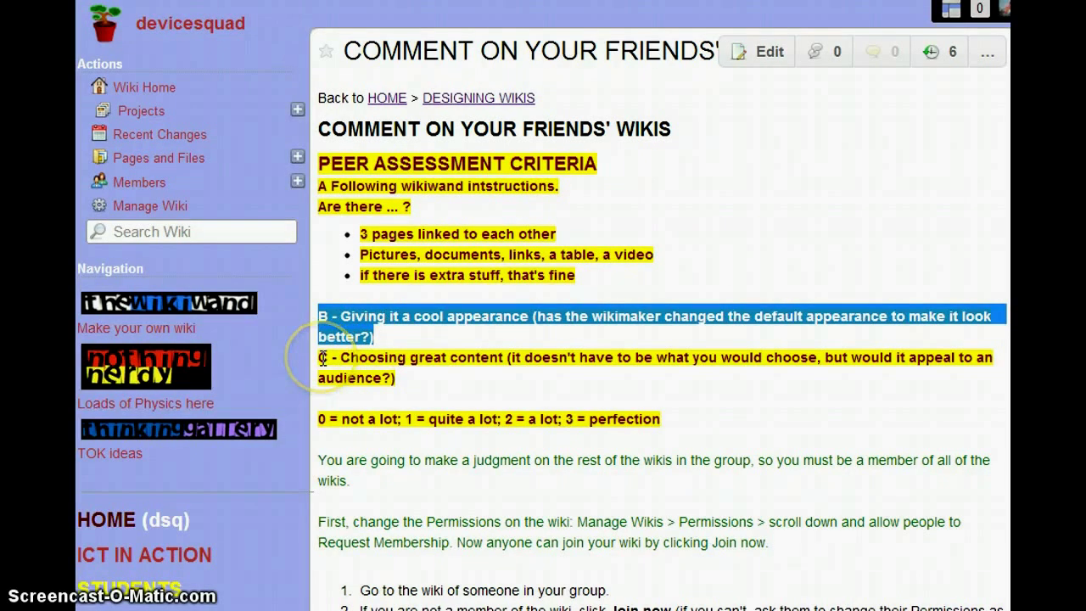
drag(321, 357, 464, 382)
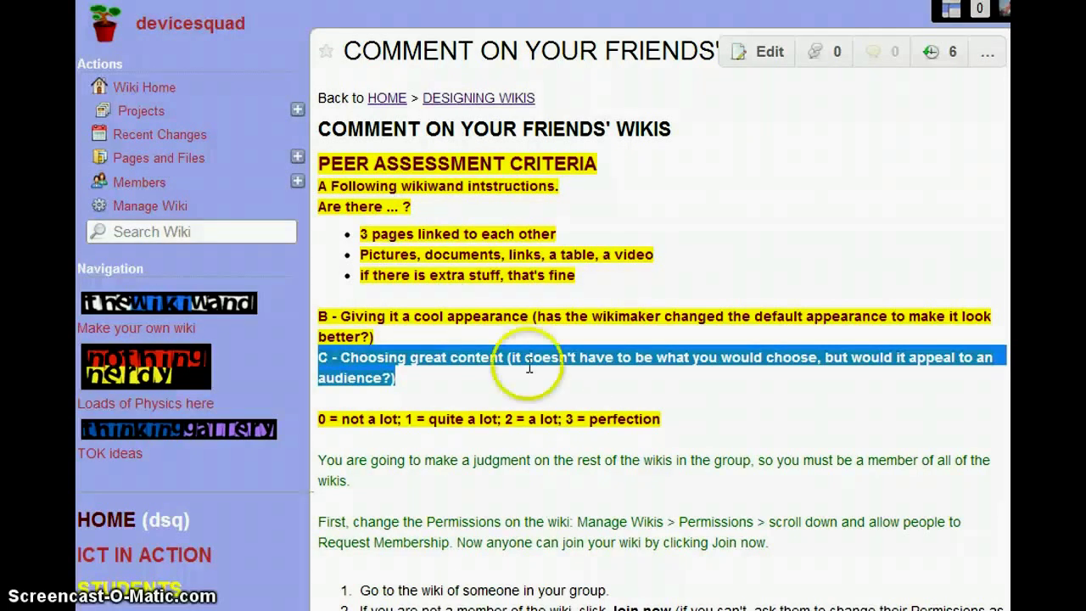
drag(320, 419, 716, 421)
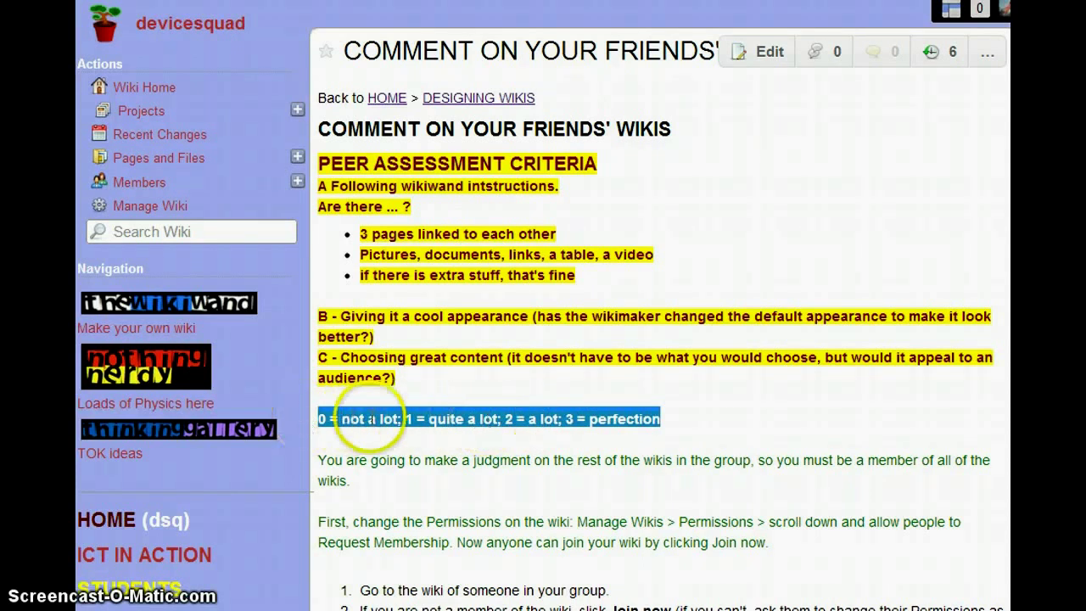
click(692, 419)
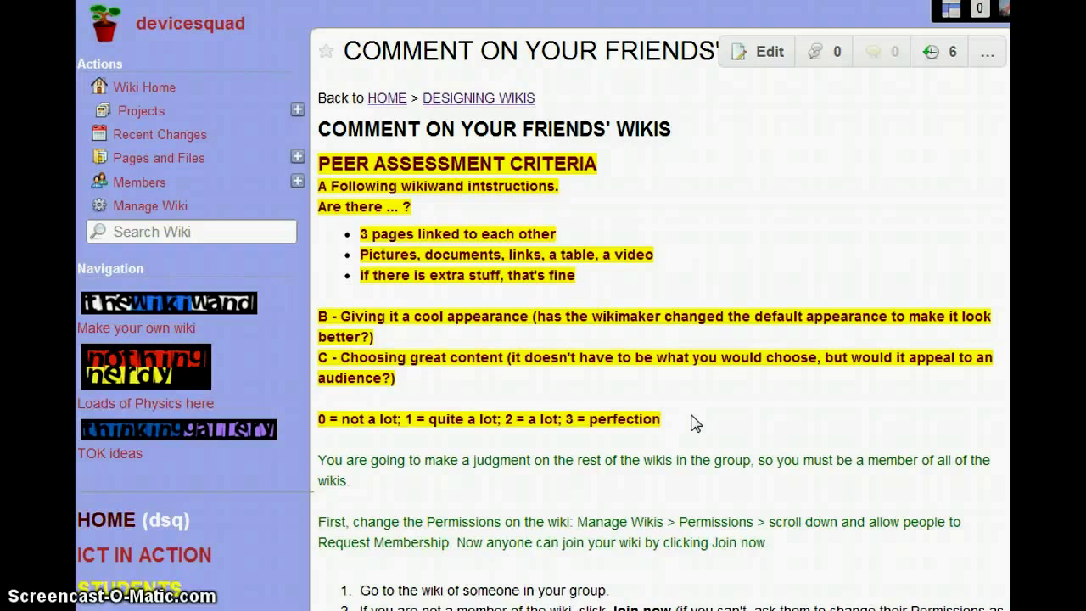
Read the instructions for allowing membership requests, joining a classmate's wiki and posting a kind, constructive comment.
scroll(691, 421, down, 2)
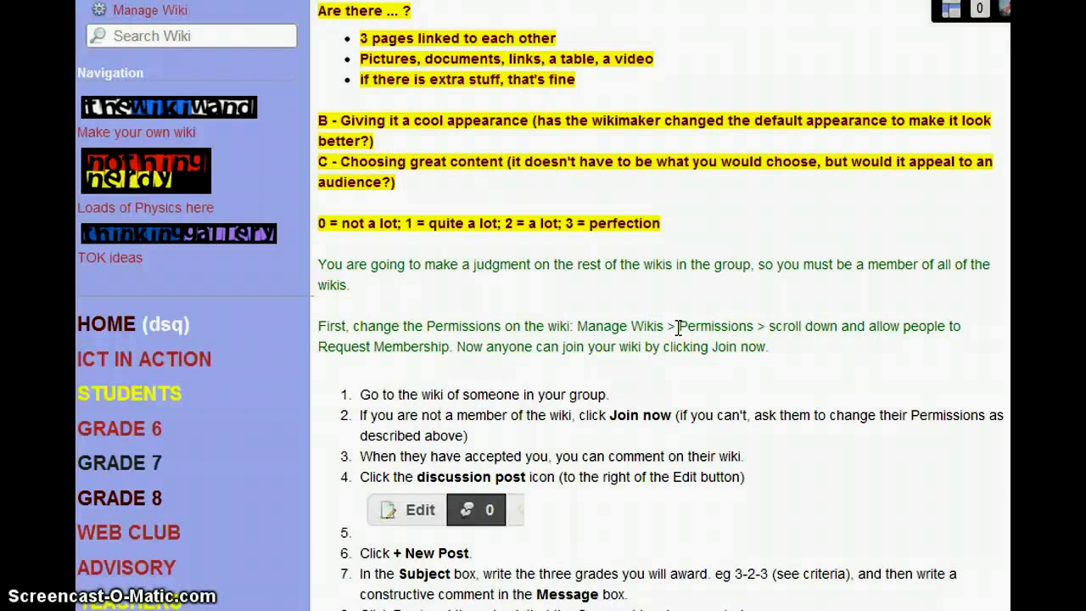
click(584, 326)
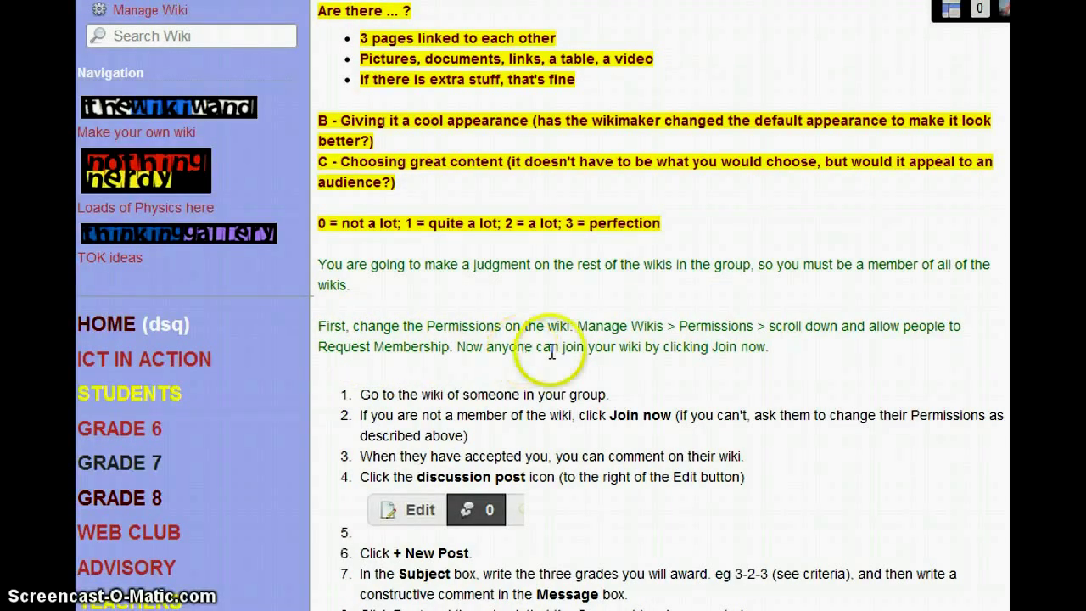
scroll(637, 351, down, 2)
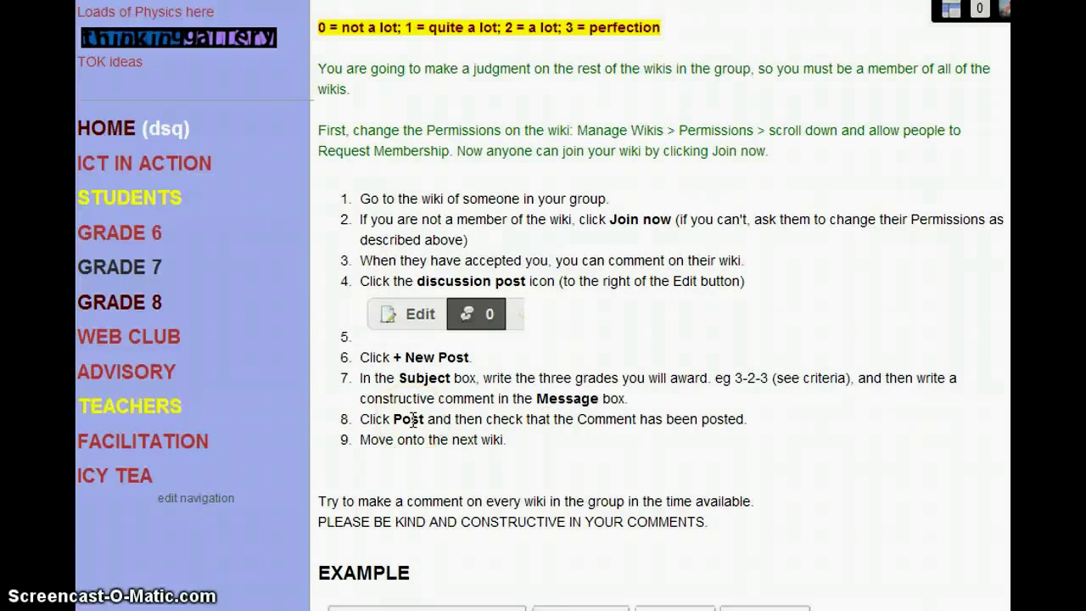
click(599, 419)
drag(396, 520, 576, 521)
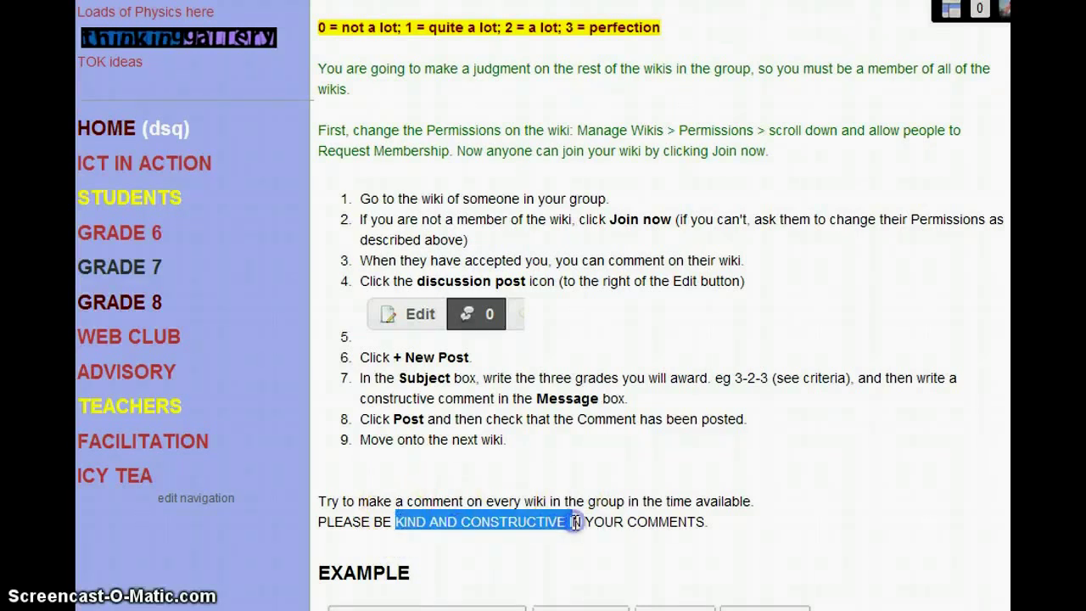
click(602, 453)
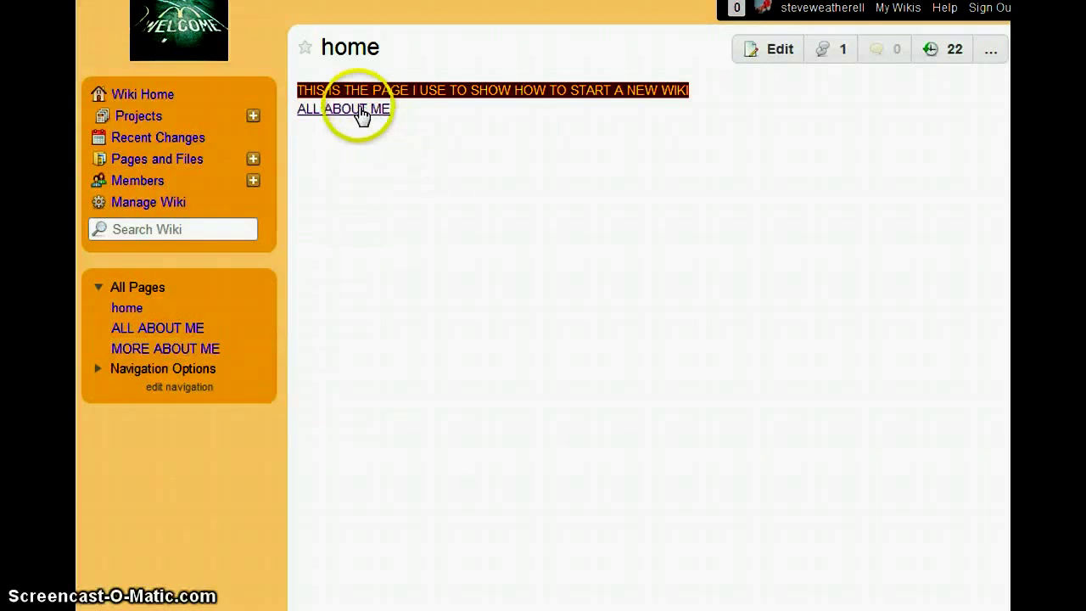
Open the example wiki's ALL ABOUT ME page and check its pictures, document, link and table against the criteria.
click(361, 111)
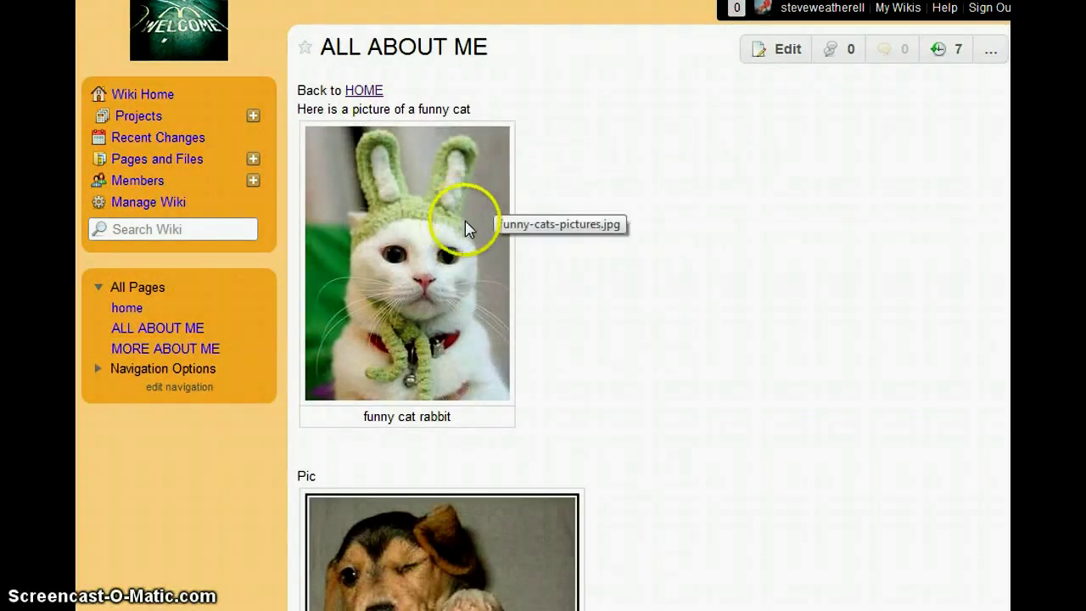
scroll(695, 206, down, 3)
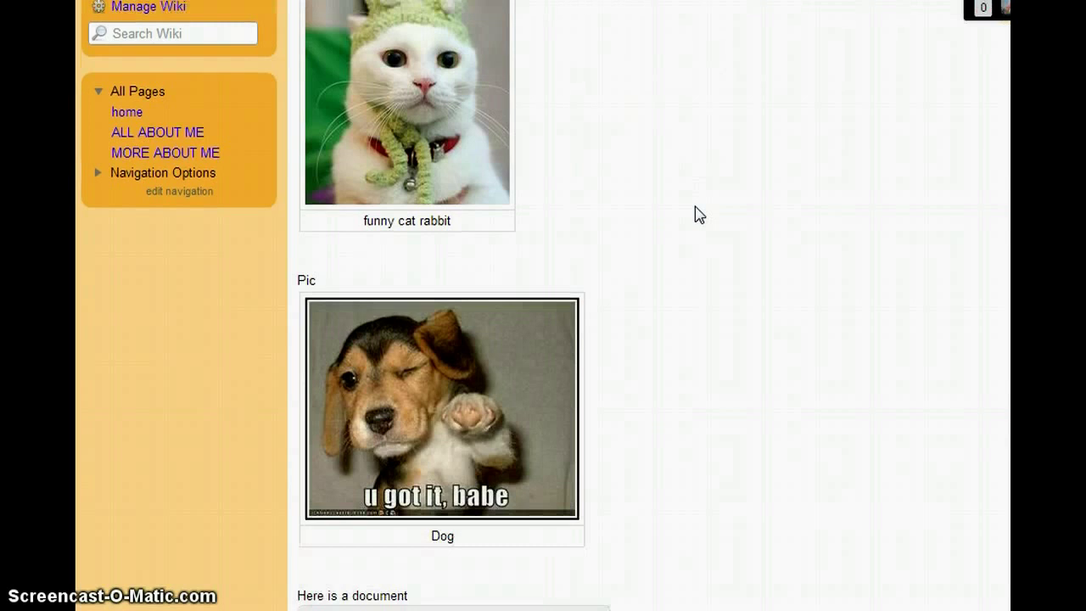
scroll(695, 207, down, 4)
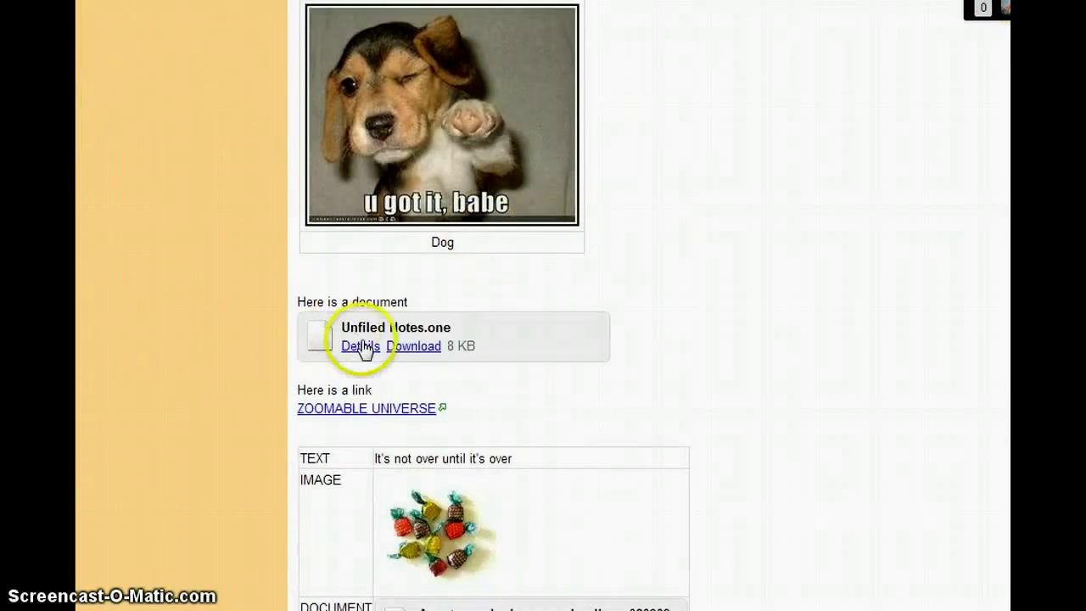
scroll(759, 210, down, 1)
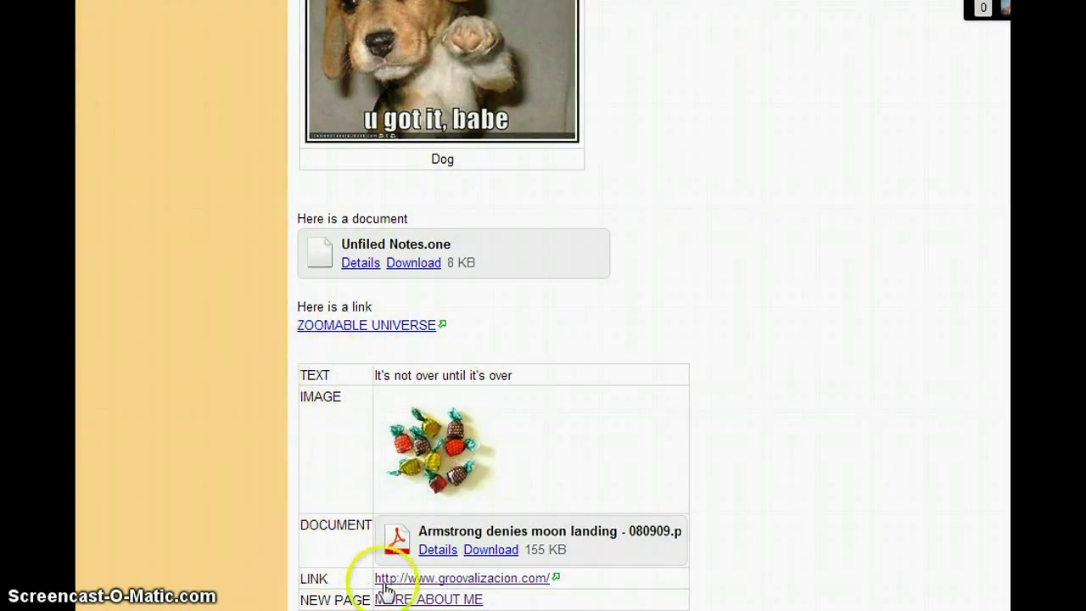
Follow the table's link to the MORE ABOUT ME page and briefly play its embedded video, pausing it after a few seconds.
click(410, 600)
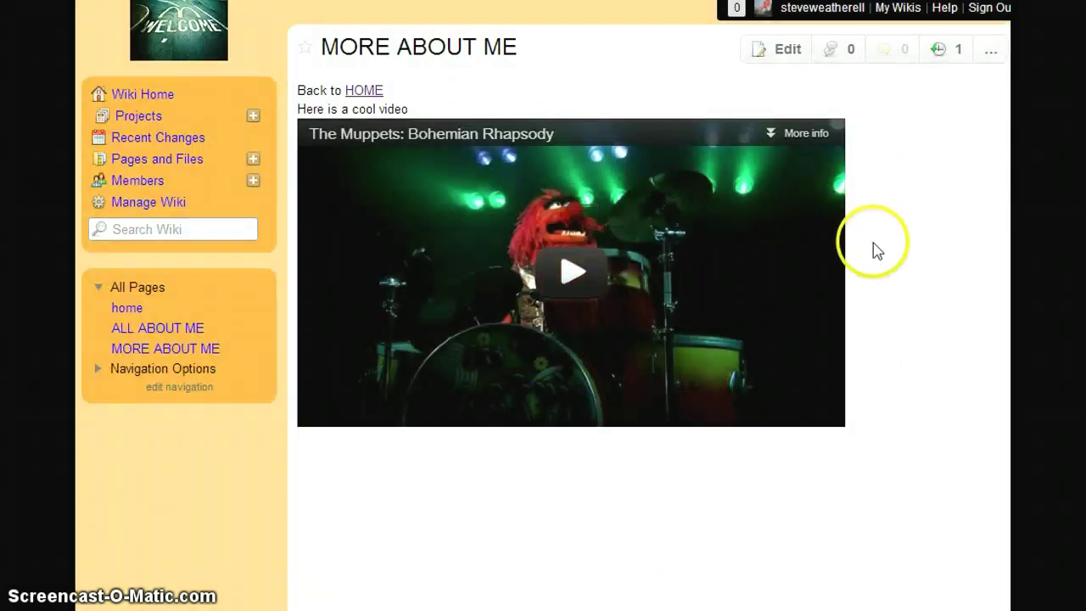
click(572, 273)
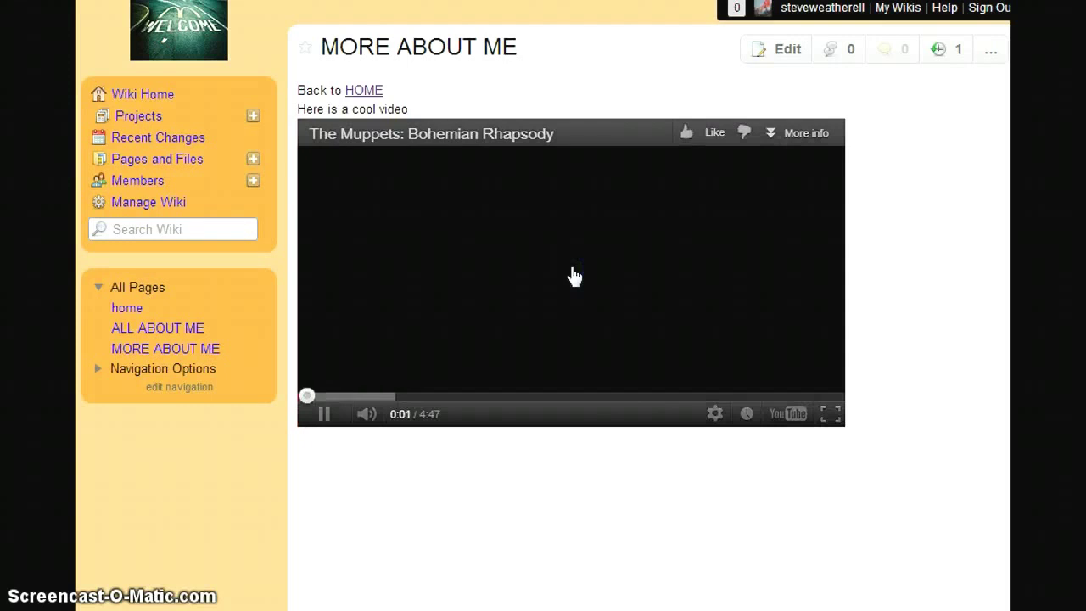
click(325, 415)
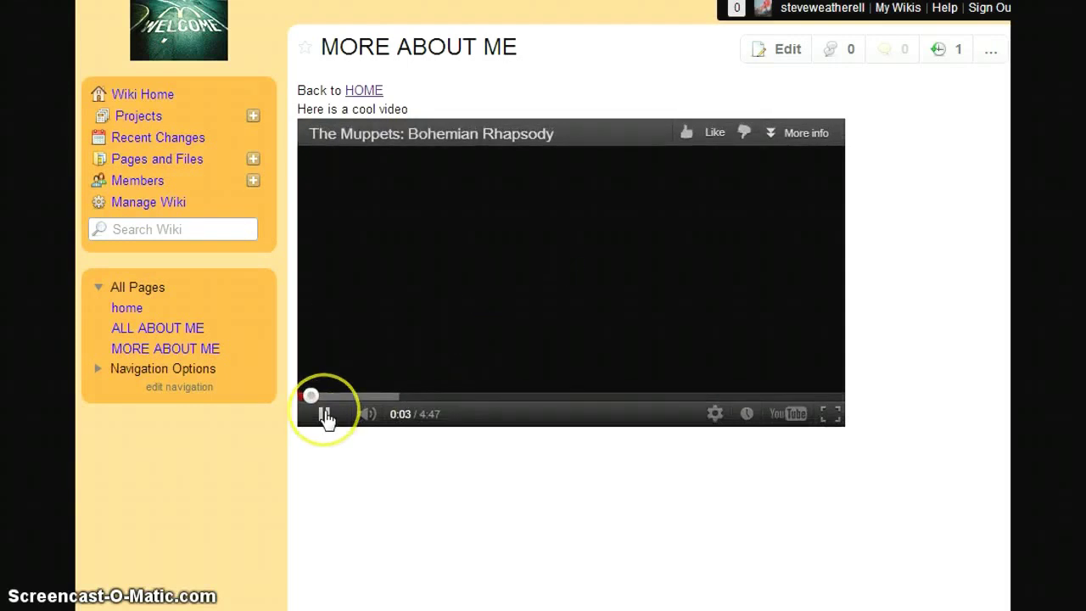
click(325, 415)
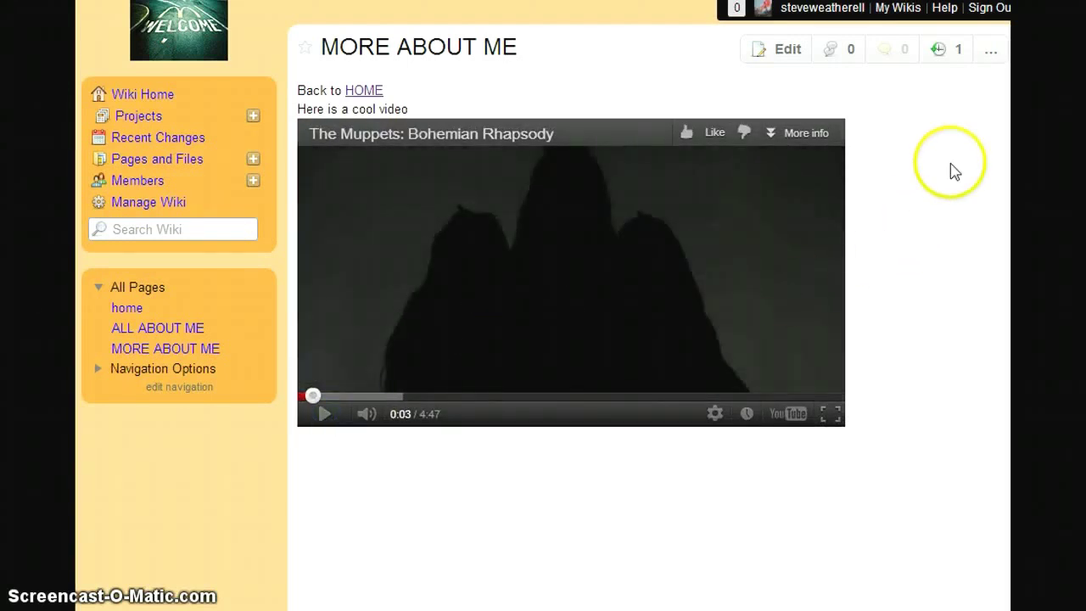
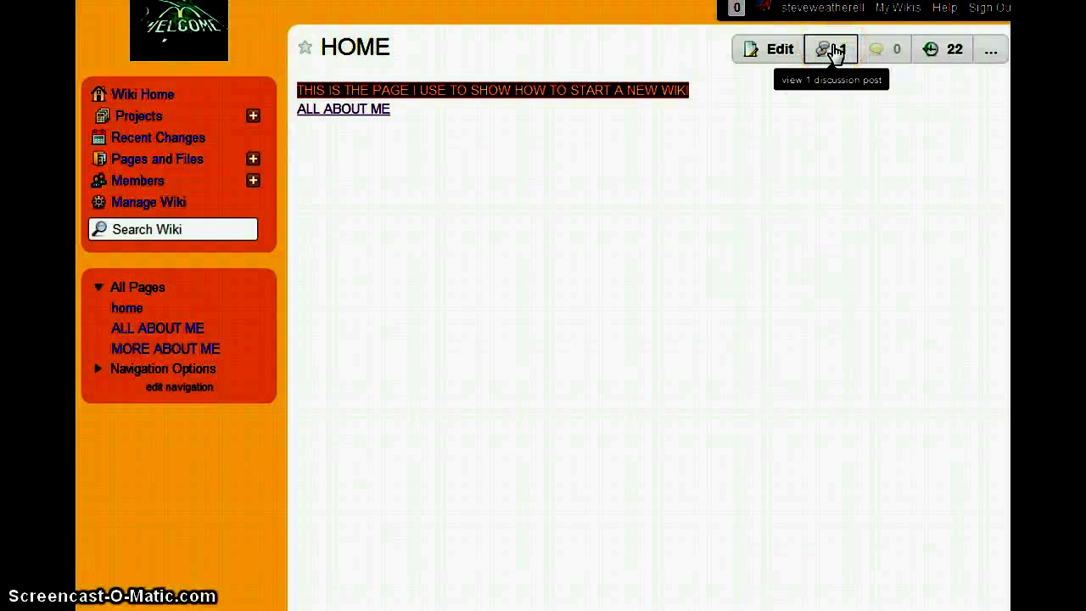
Start a new discussion post on the example wiki's HOME page with the grades 3-2-2 as the subject.
click(832, 49)
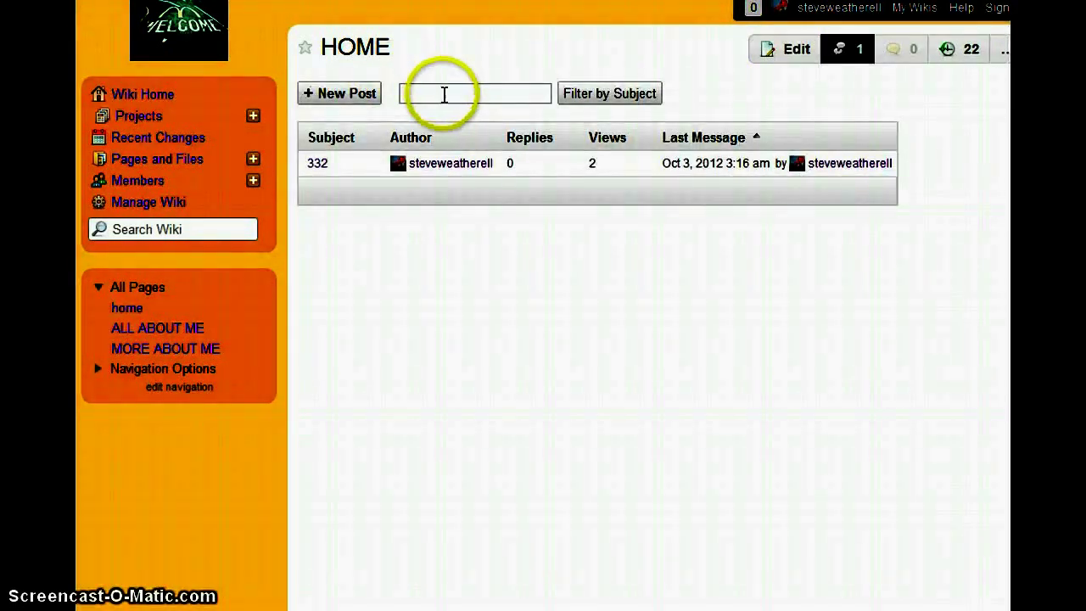
click(344, 94)
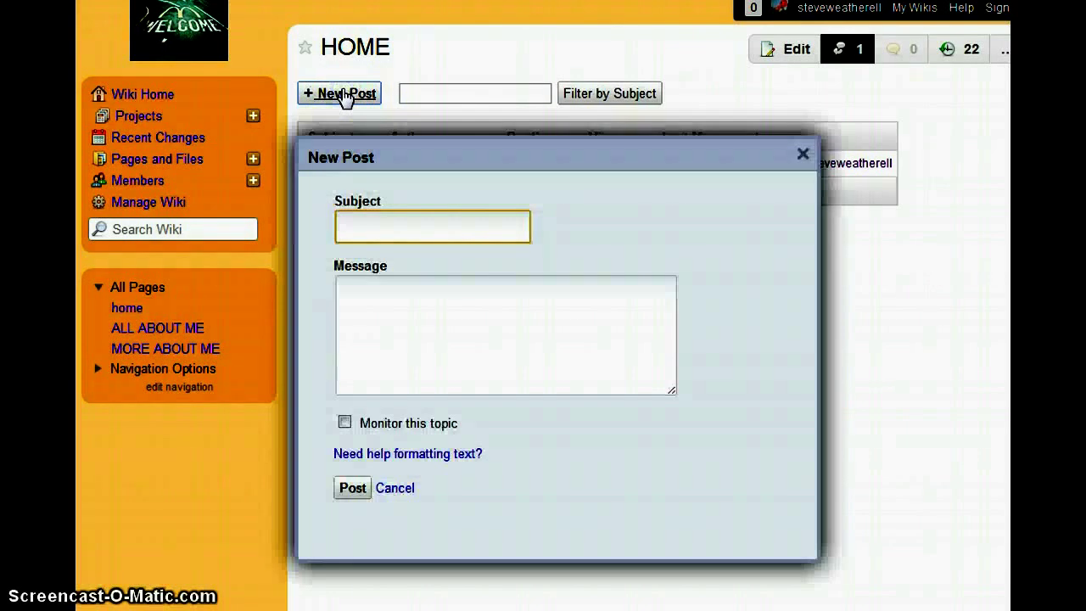
click(347, 229)
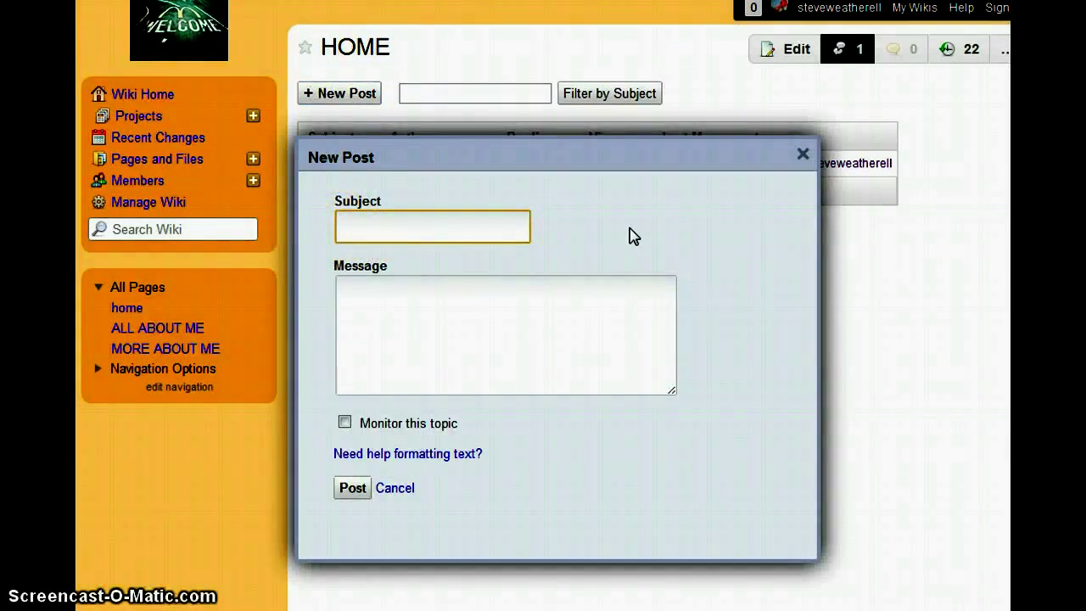
text(3)
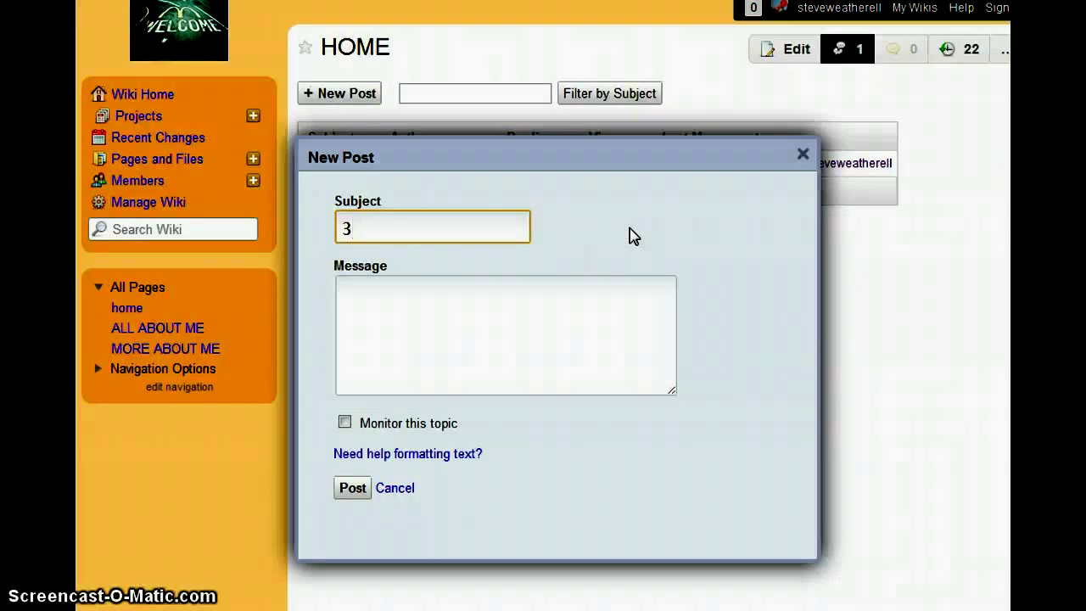
text( -)
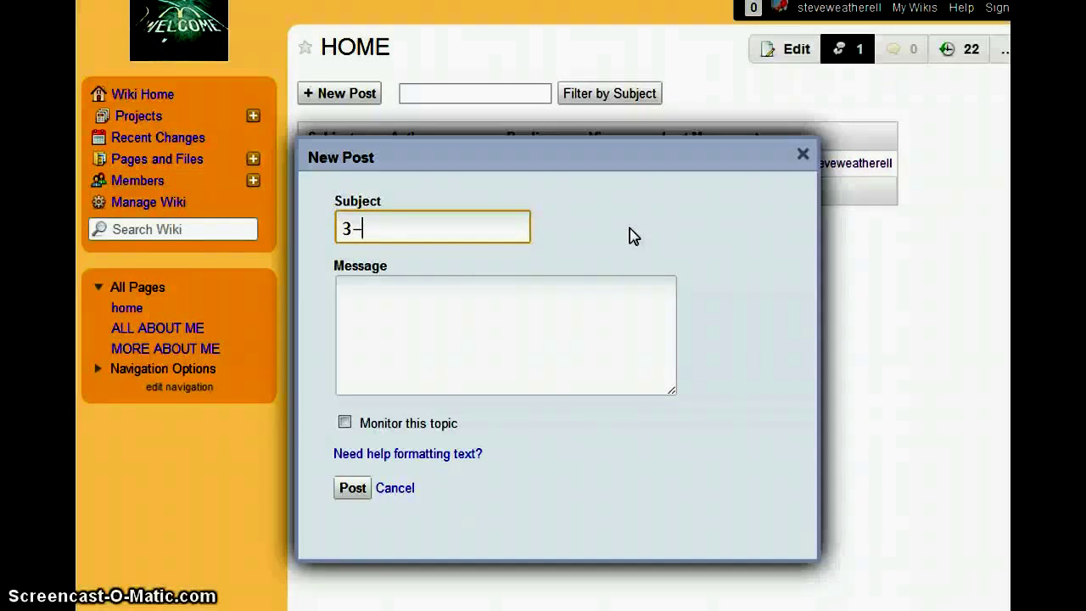
text(2)
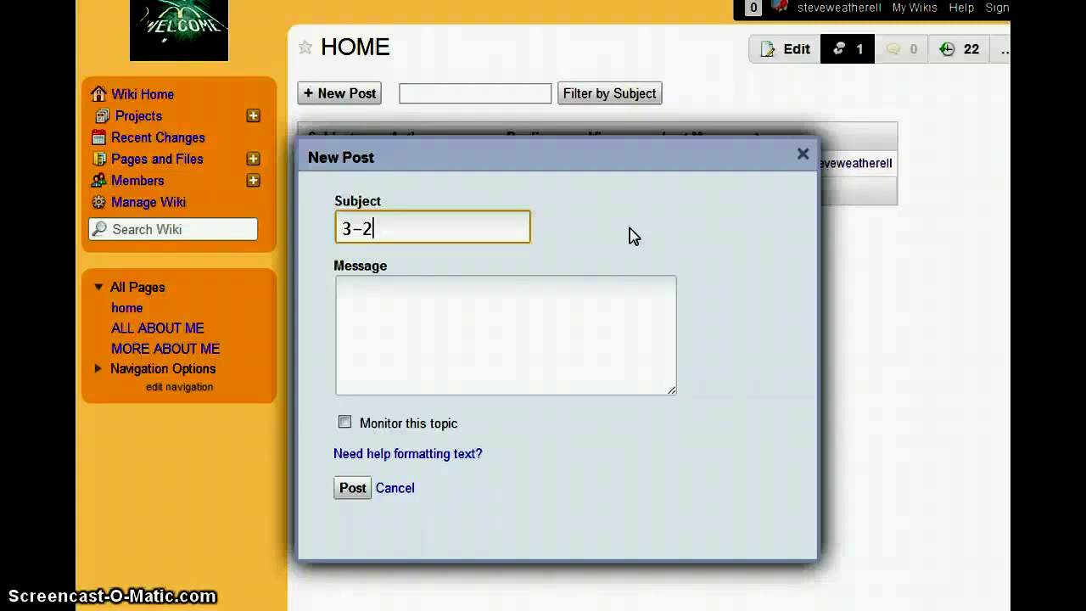
text(-)
text(2)
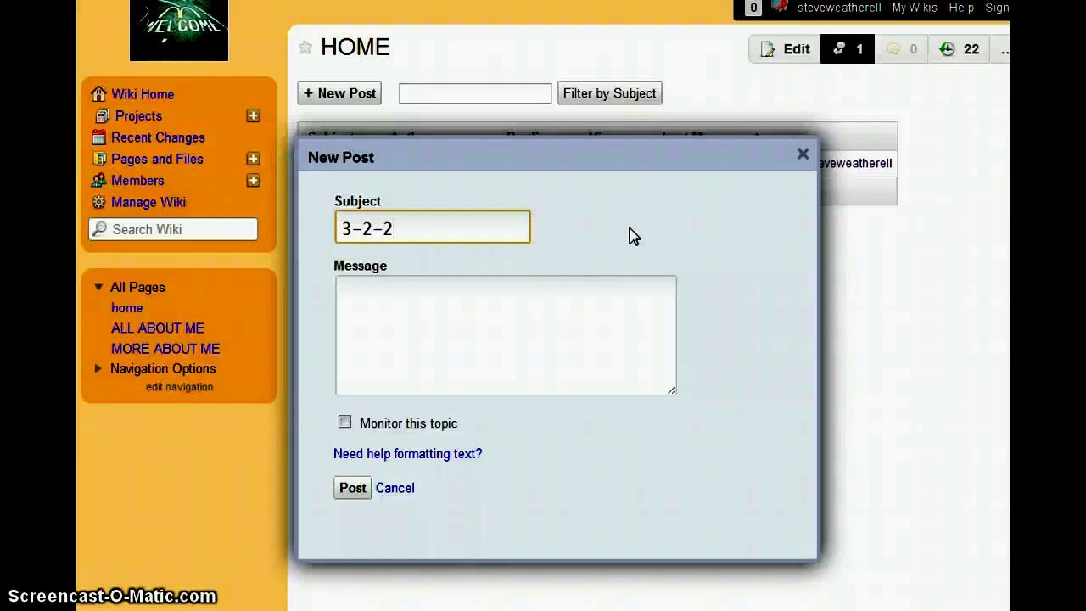
Paste the prepared feedback on the instructions, theme, logo, pictures and video as the message and publish the post.
click(442, 297)
right_click(442, 299)
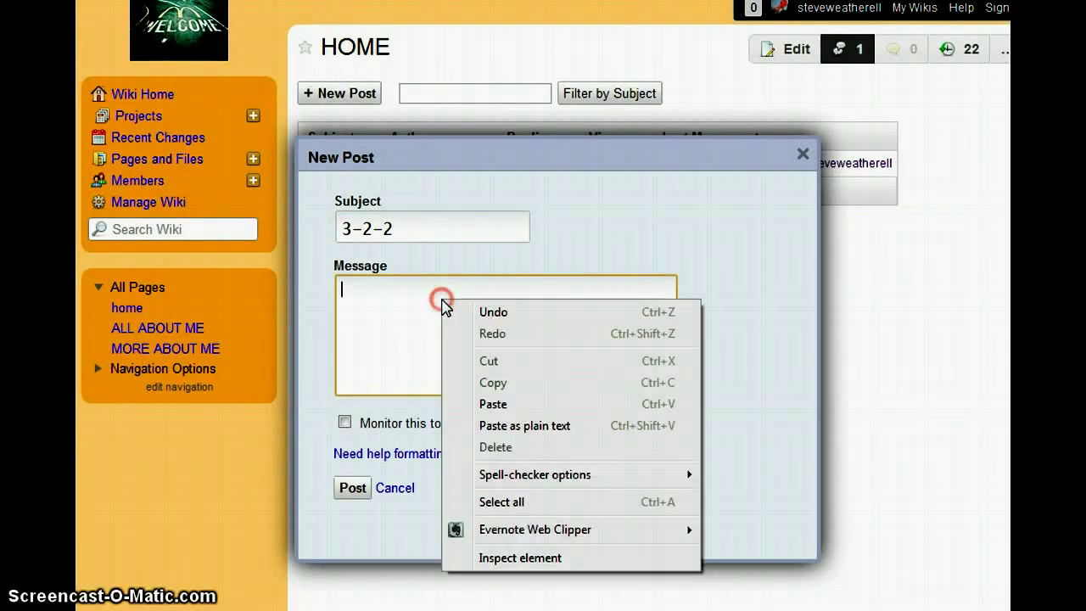
click(507, 405)
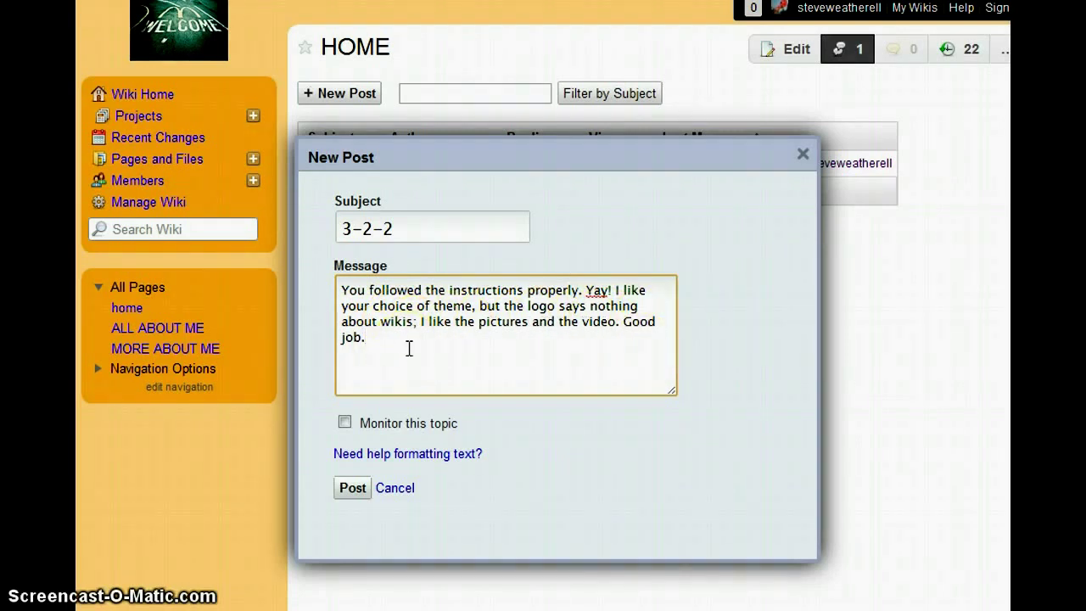
click(353, 488)
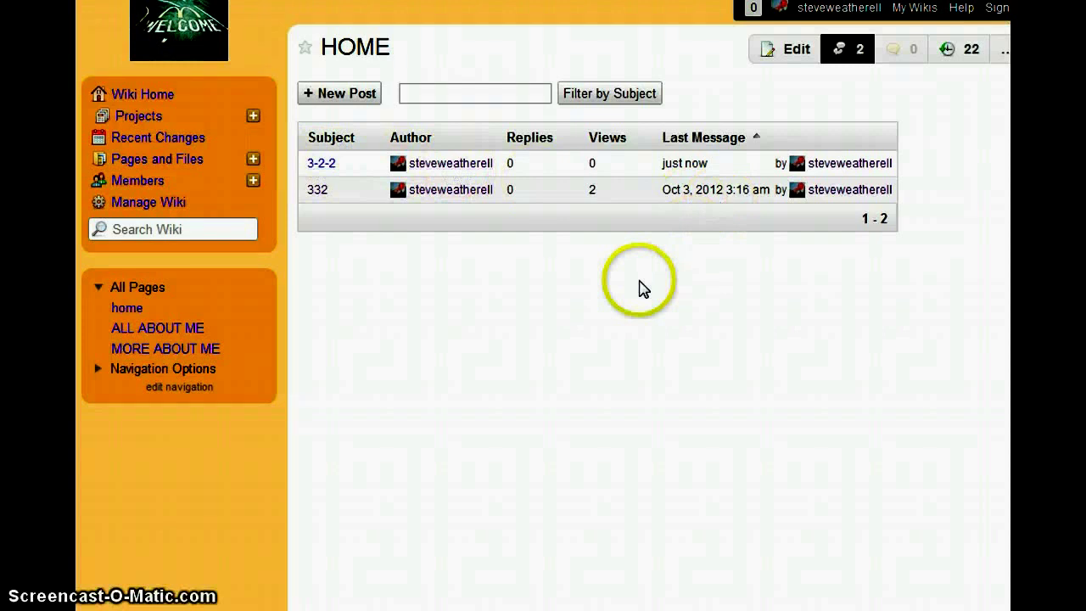
Leave the discussion list for the wiki's home page, and return to the peer assessment criteria on the devicesquad wiki.
click(134, 312)
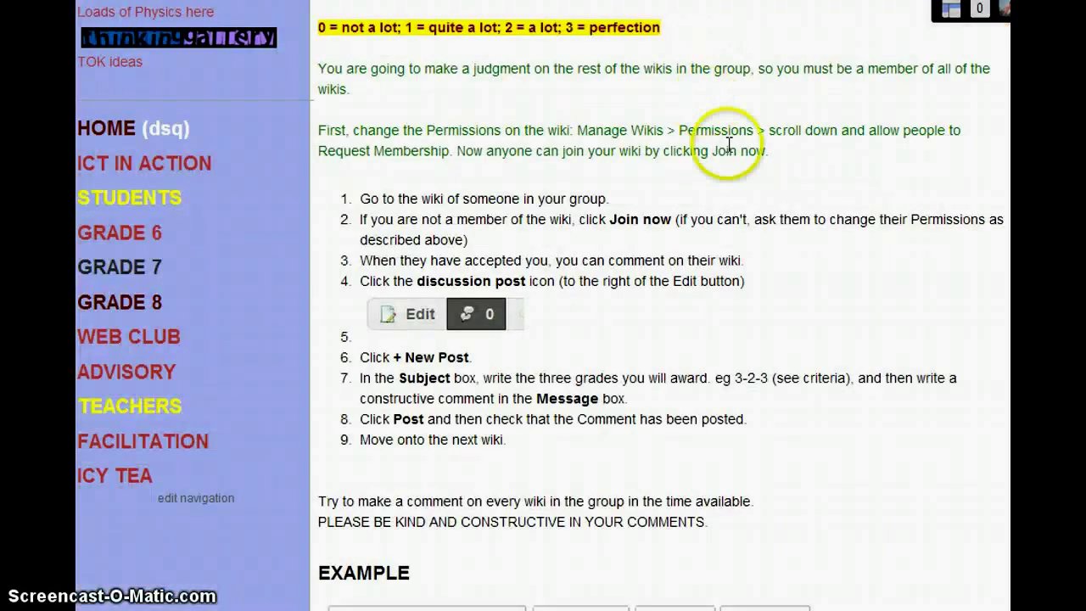
scroll(727, 144, up, 5)
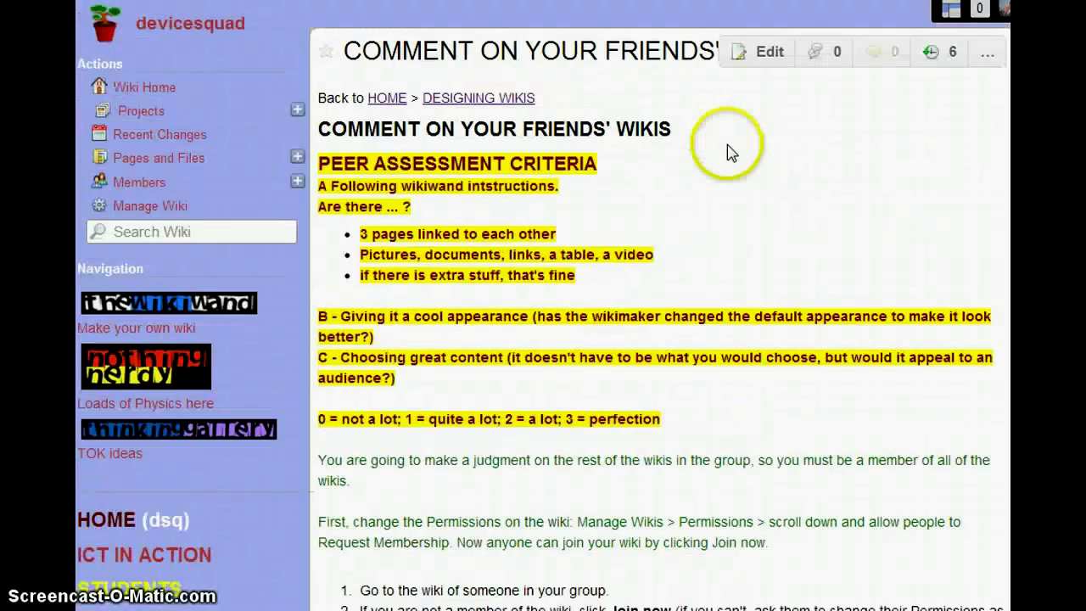